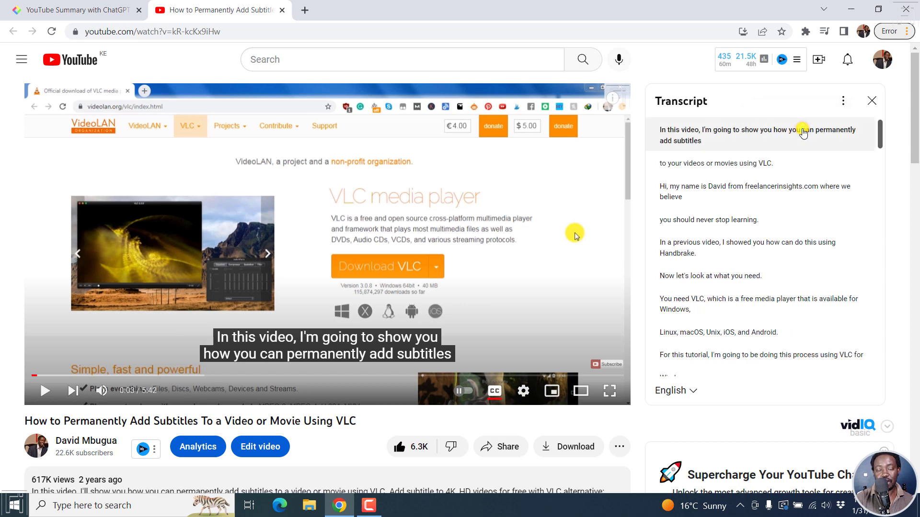
- Turn on timestamps for the YouTube transcript lines and keep the transcript language as English
click(843, 101)
click(806, 128)
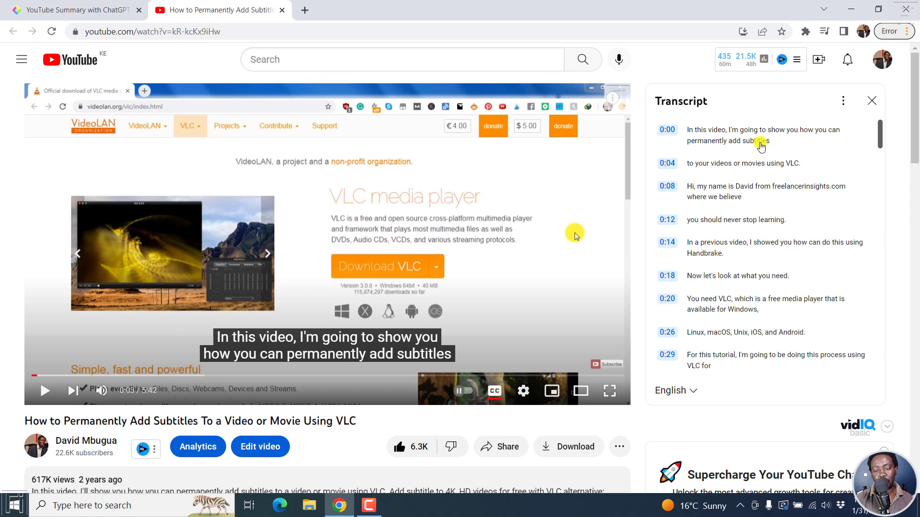
click(699, 397)
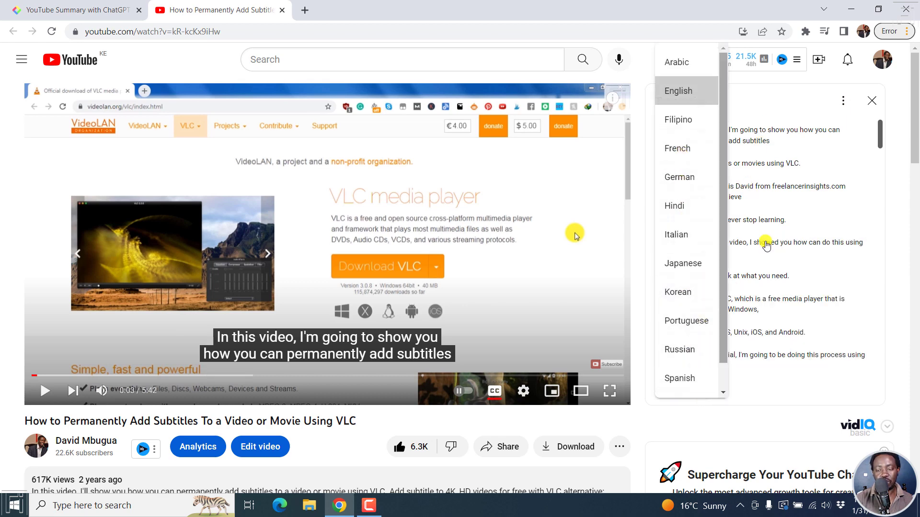
click(900, 127)
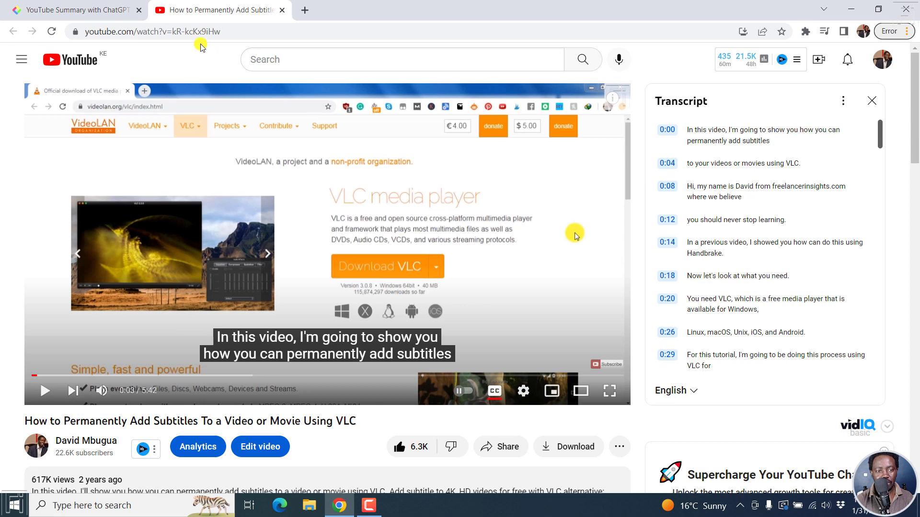
- From the YouTube Summary with ChatGPT page, go to Glasp's Chrome Web Store listing
click(73, 9)
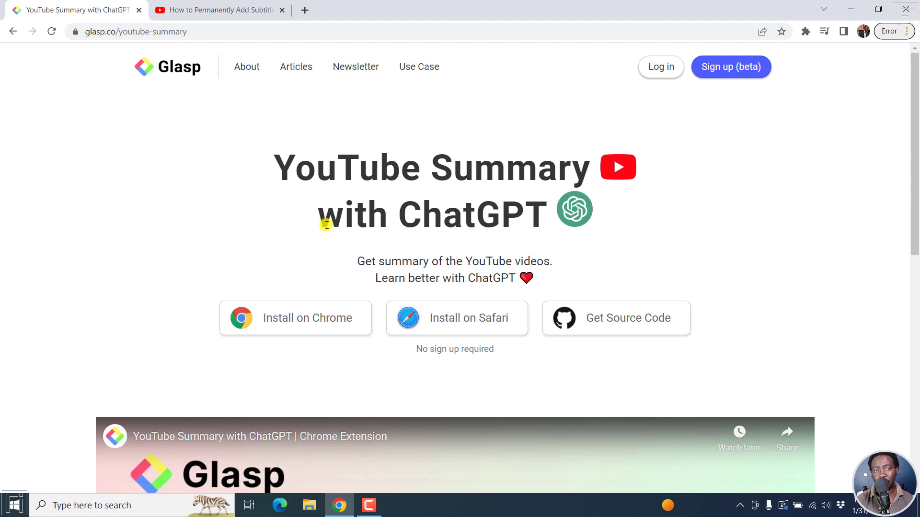
click(297, 319)
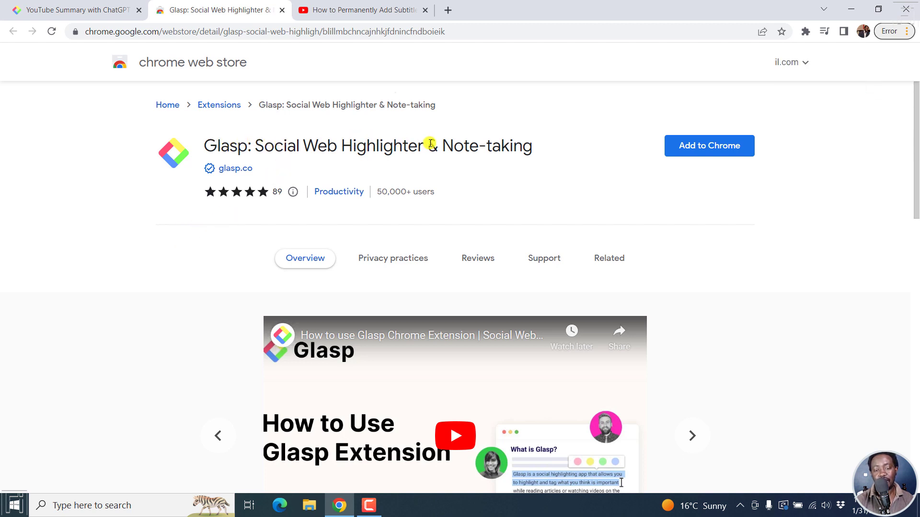
- Add the Glasp extension to Chrome and dismiss the extension-added notice
mouse_move(916, 126)
mouse_down()
mouse_move(916, 140)
mouse_move(916, 115)
mouse_up()
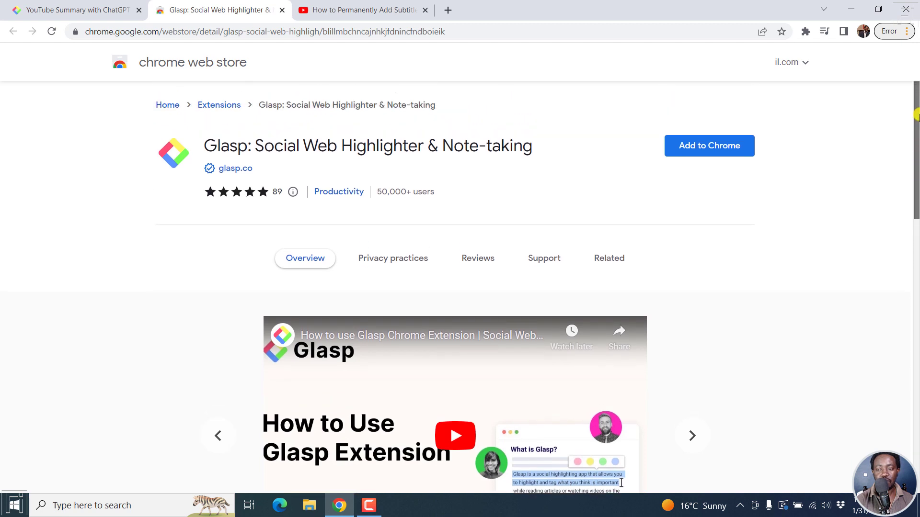
click(708, 151)
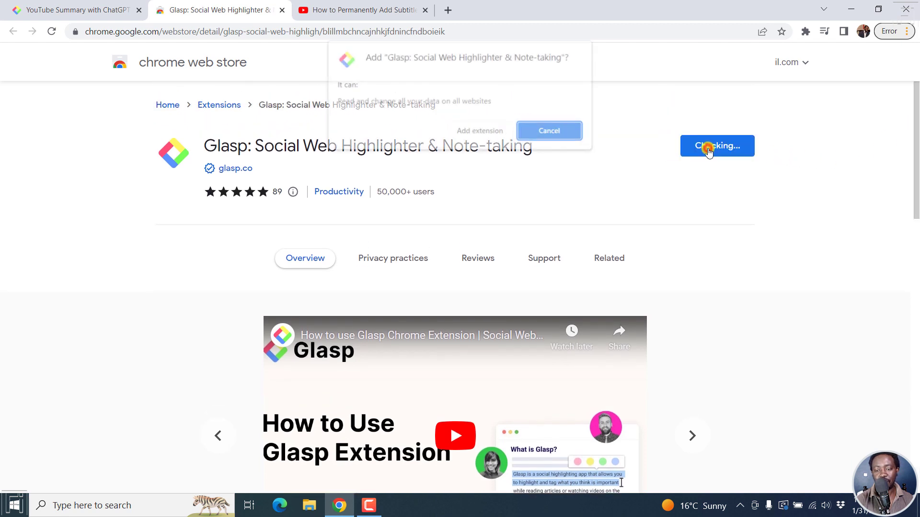
click(479, 133)
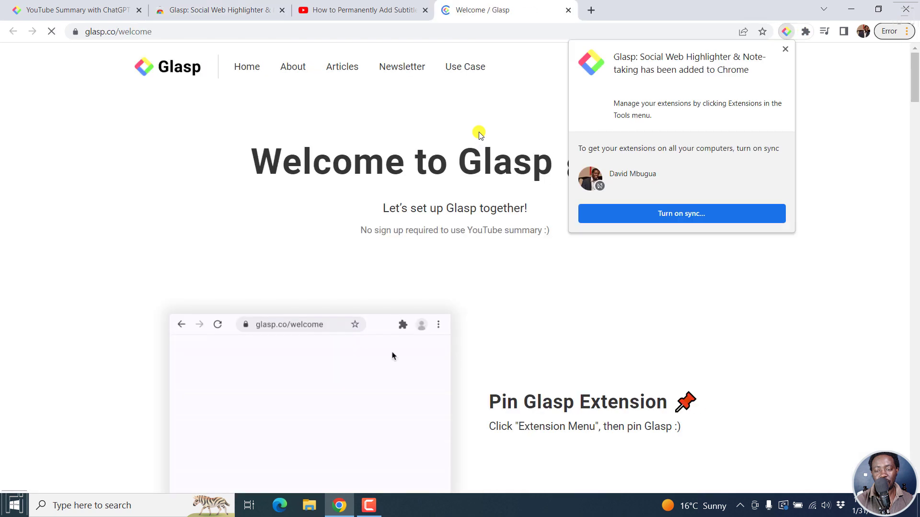
click(470, 118)
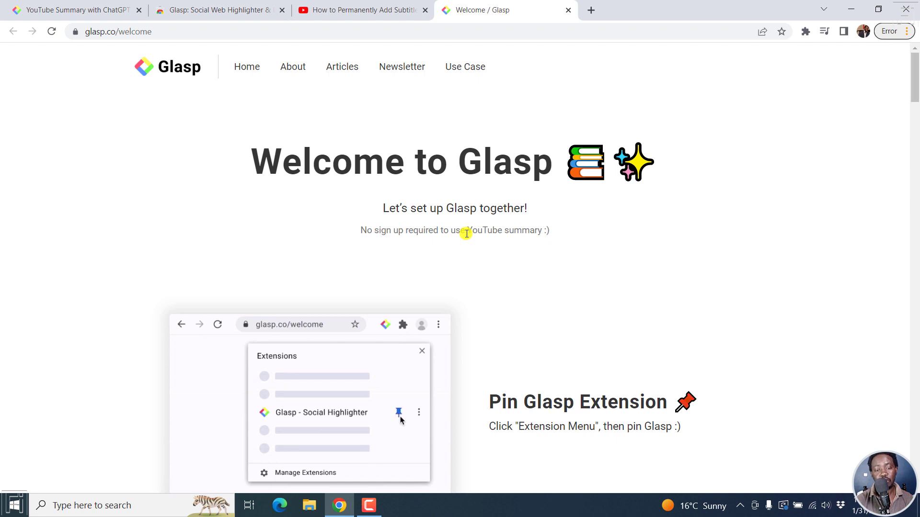
- Pin Glasp to the browser toolbar and return to the YouTube video tab
drag(915, 106, 915, 125)
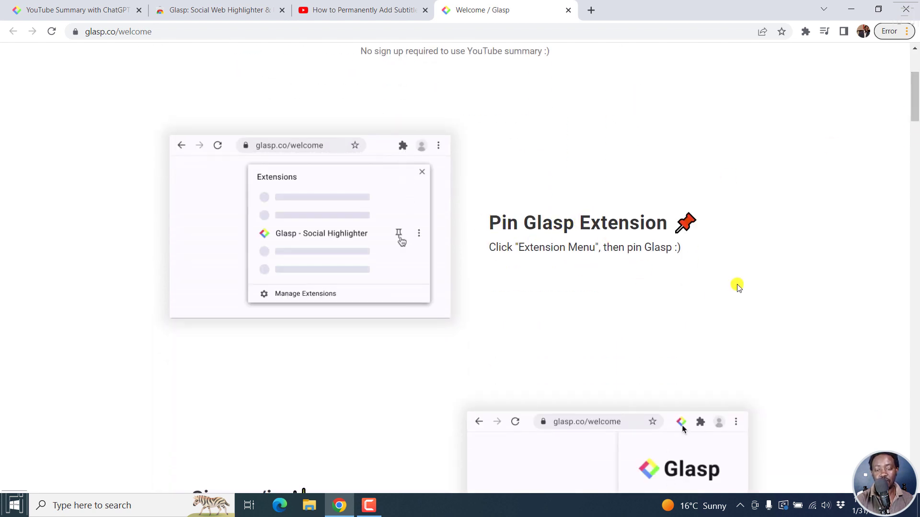
click(806, 32)
click(779, 118)
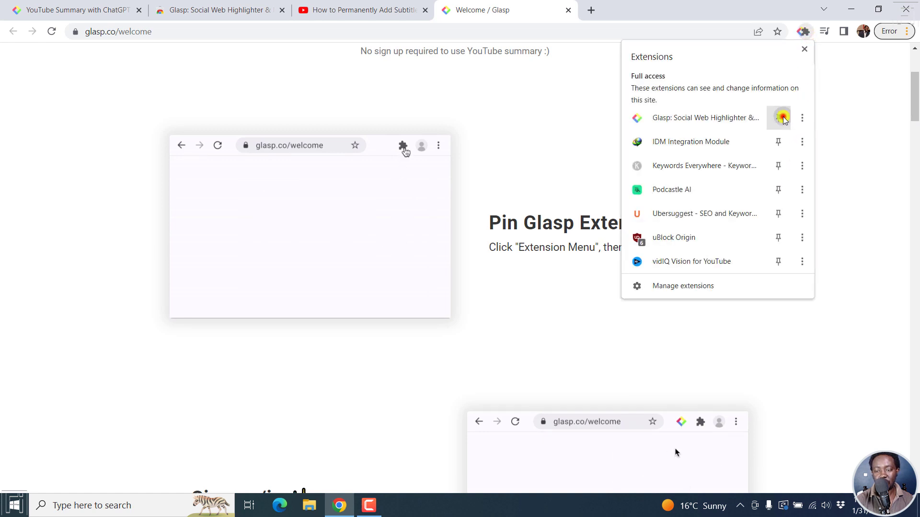
click(846, 74)
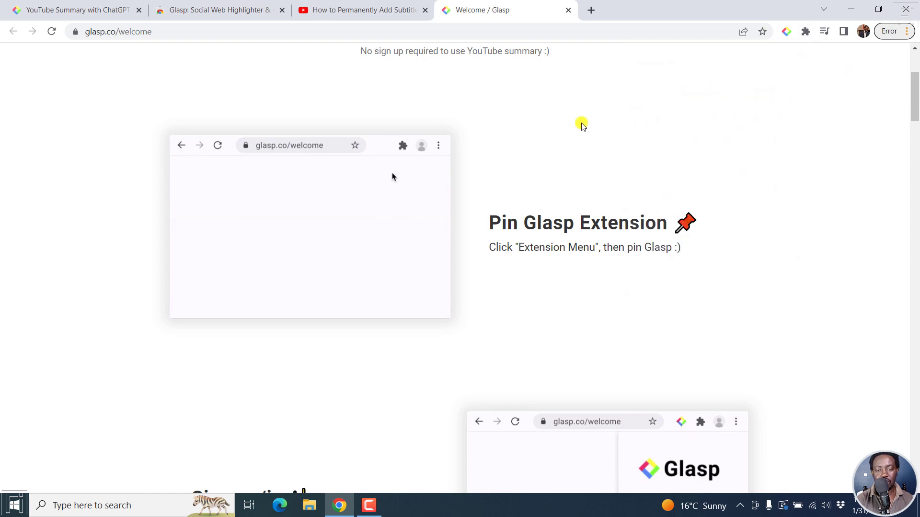
click(358, 6)
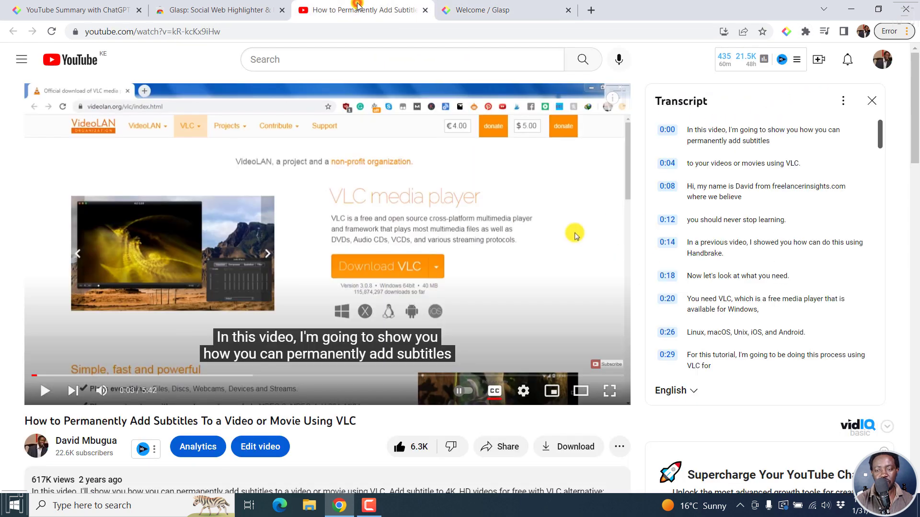
- Reload the YouTube VLC video page from the address bar
click(226, 28)
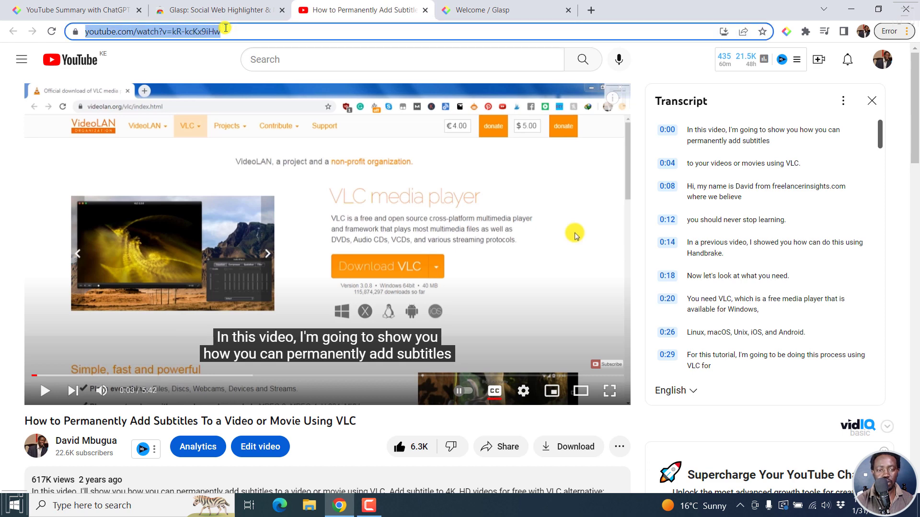
key(Return)
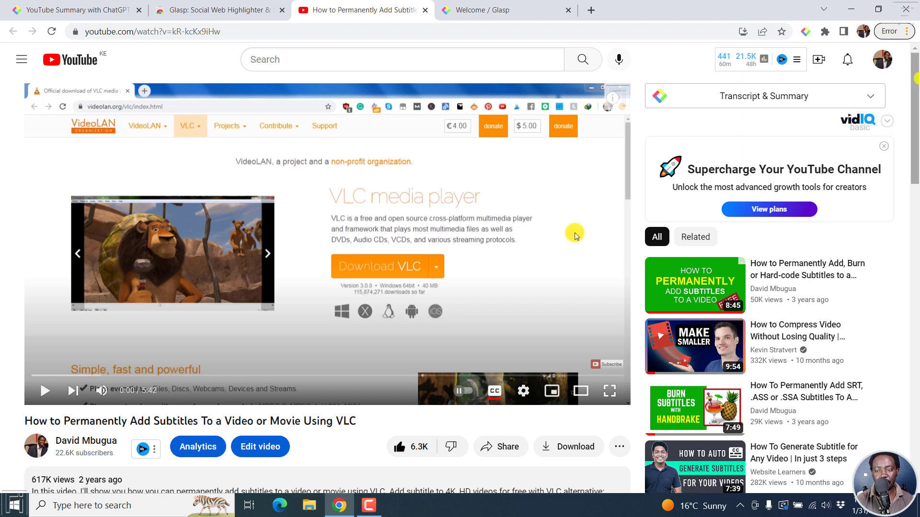
- Expand Glasp's Transcript & Summary panel to show timestamped English transcript blocks from 00:01
click(871, 98)
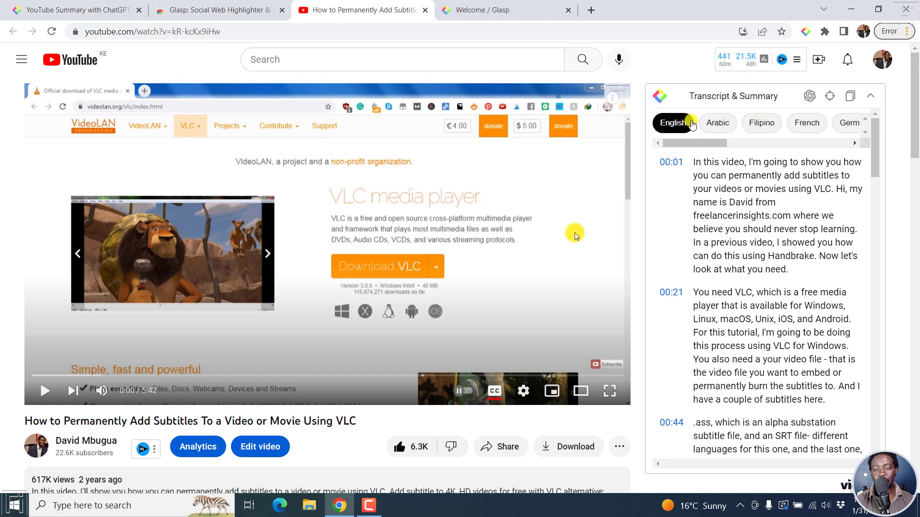
drag(701, 142, 680, 148)
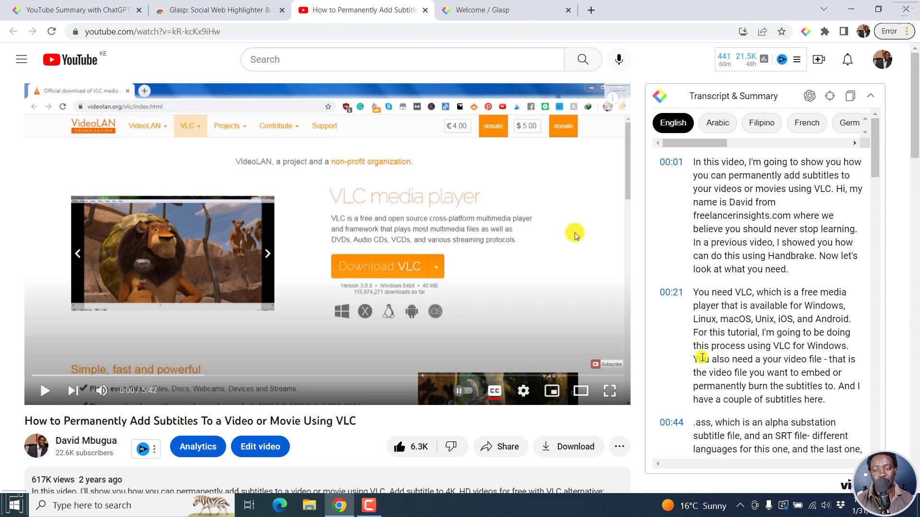
- Have ChatGPT summarize the transcript into seven steps, review it, and go back to YouTube
click(809, 99)
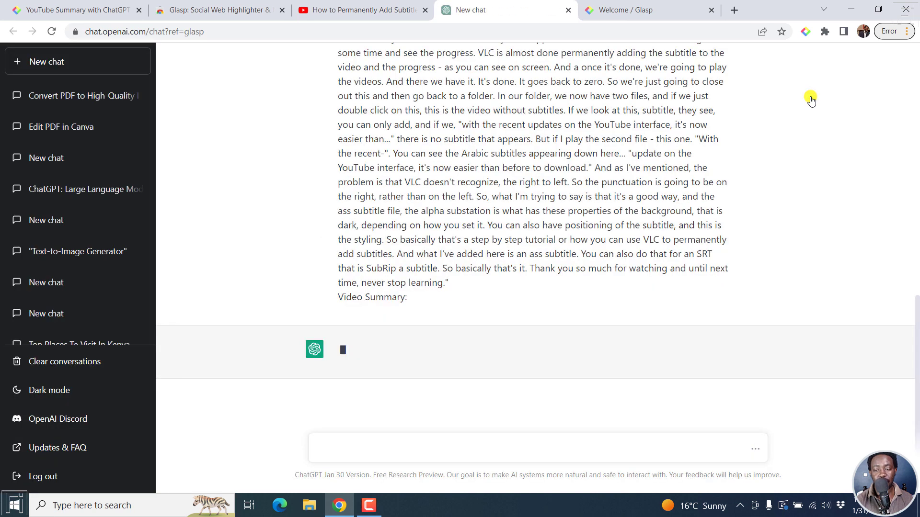
drag(916, 213, 916, 28)
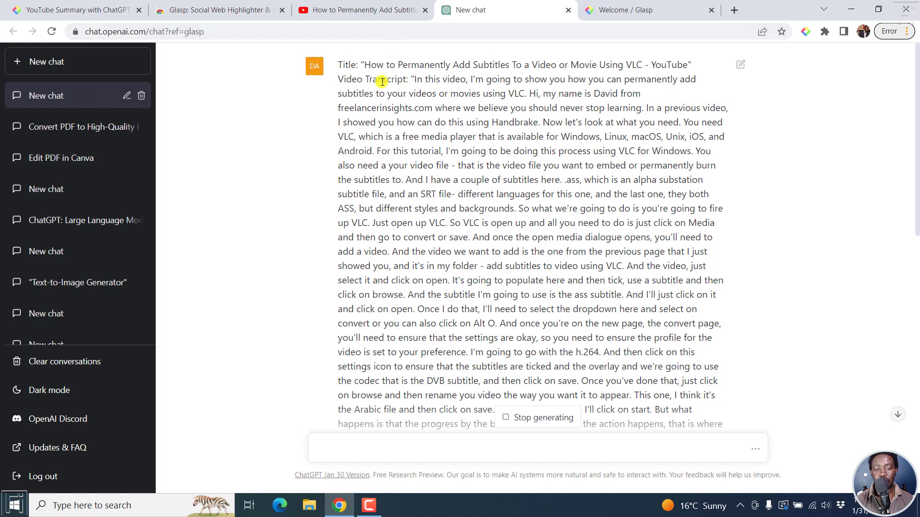
drag(916, 94, 916, 307)
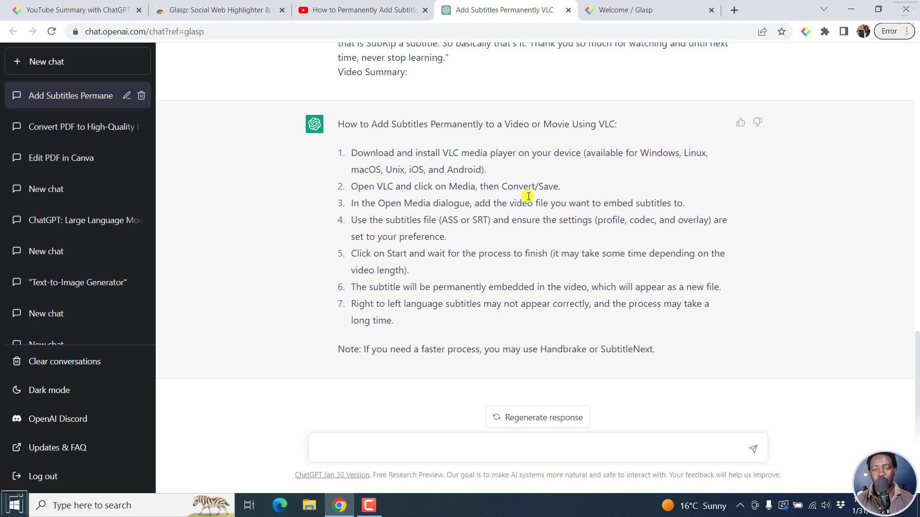
click(378, 4)
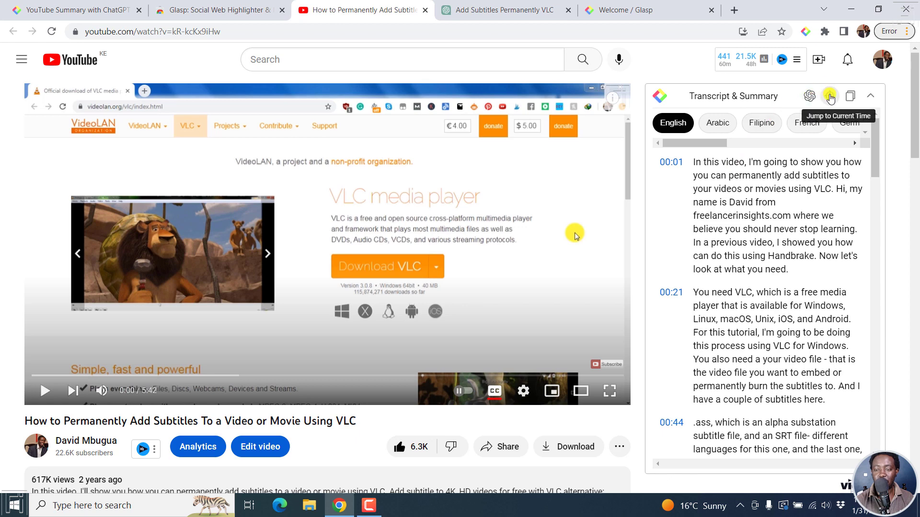
- Jump the video and Glasp transcript to 1:20, then copy the full transcript as plain text
click(172, 376)
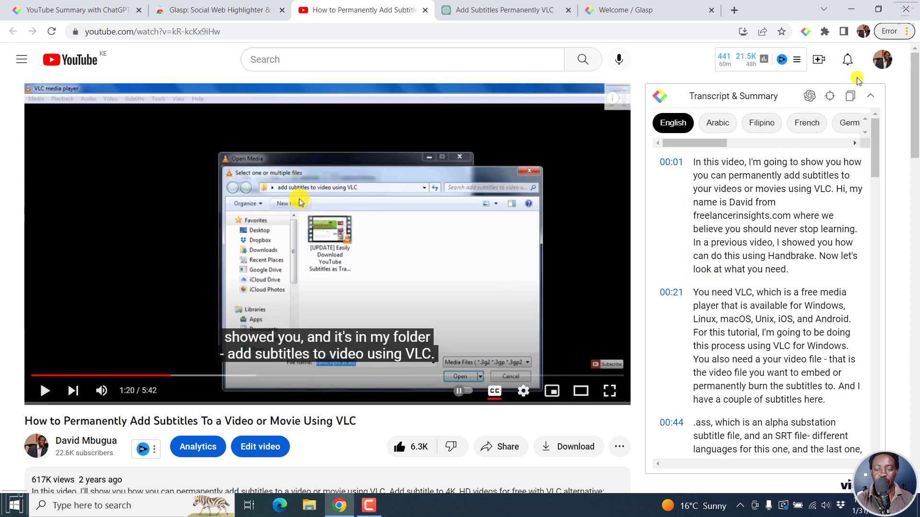
click(829, 97)
click(832, 99)
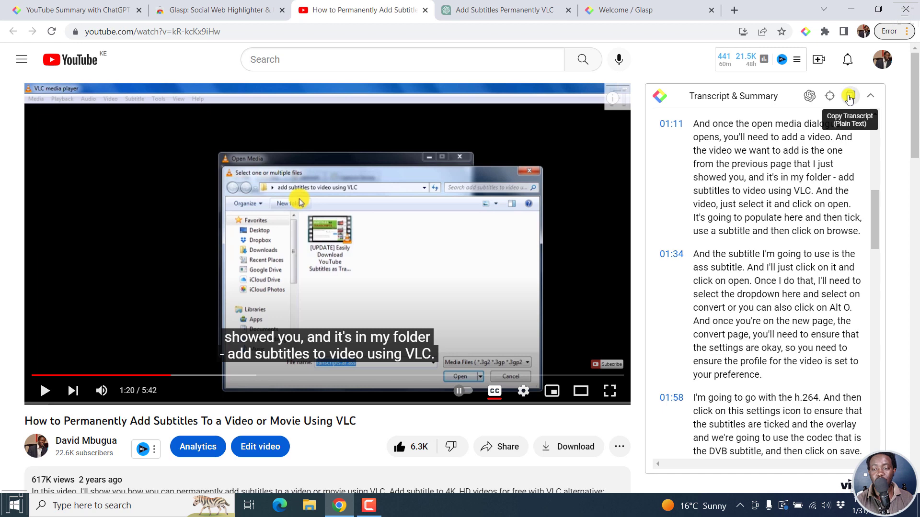
click(849, 97)
click(116, 506)
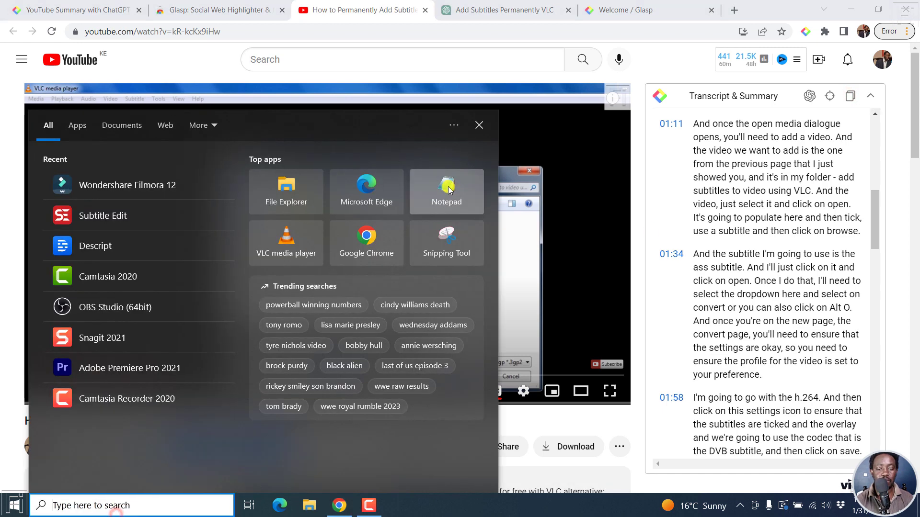
- Paste the transcript into a new maximized Notepad document and point out its URL and Transcript heading
click(446, 186)
key(ctrl+v)
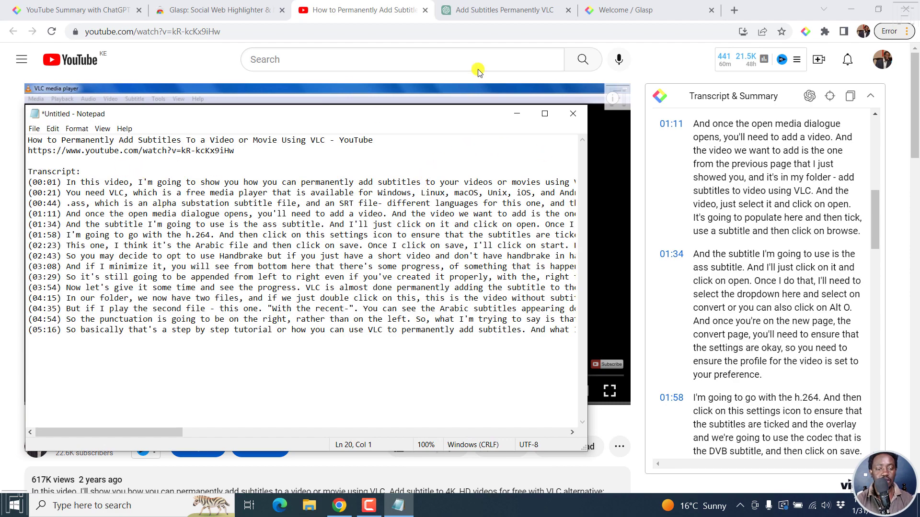
click(544, 113)
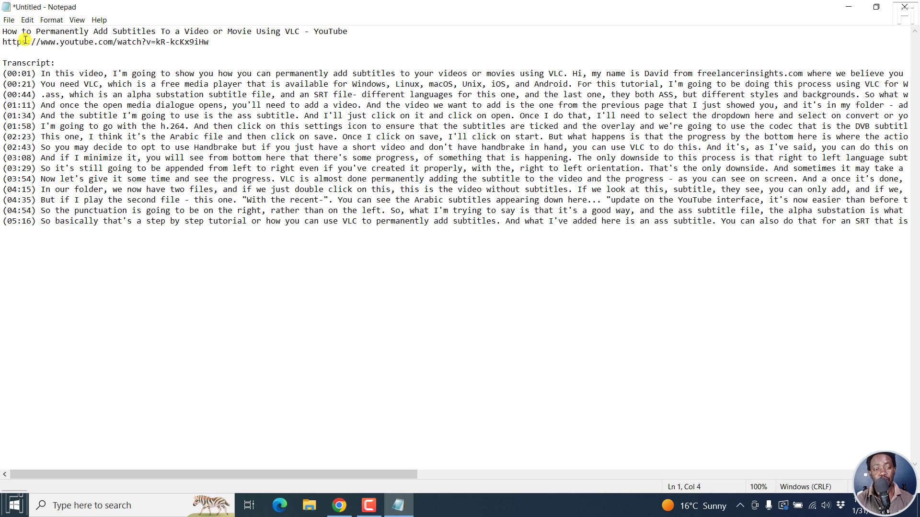
click(101, 42)
click(37, 64)
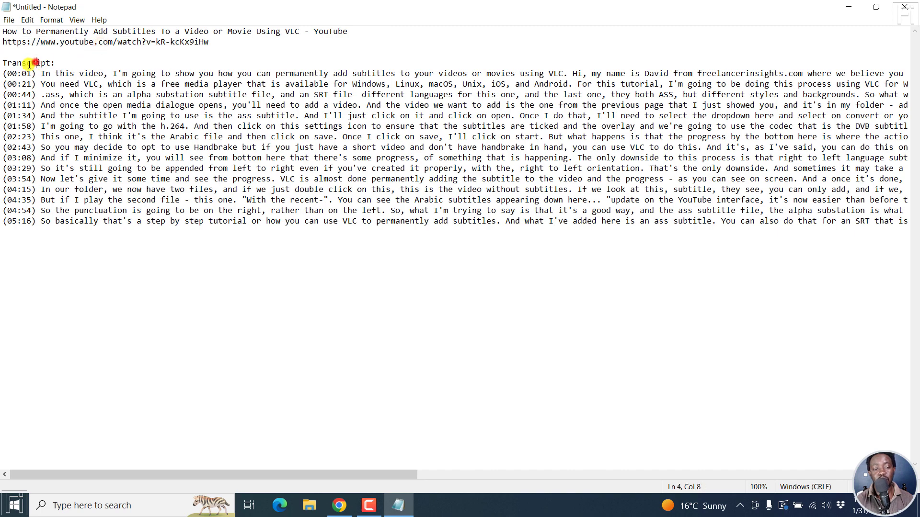